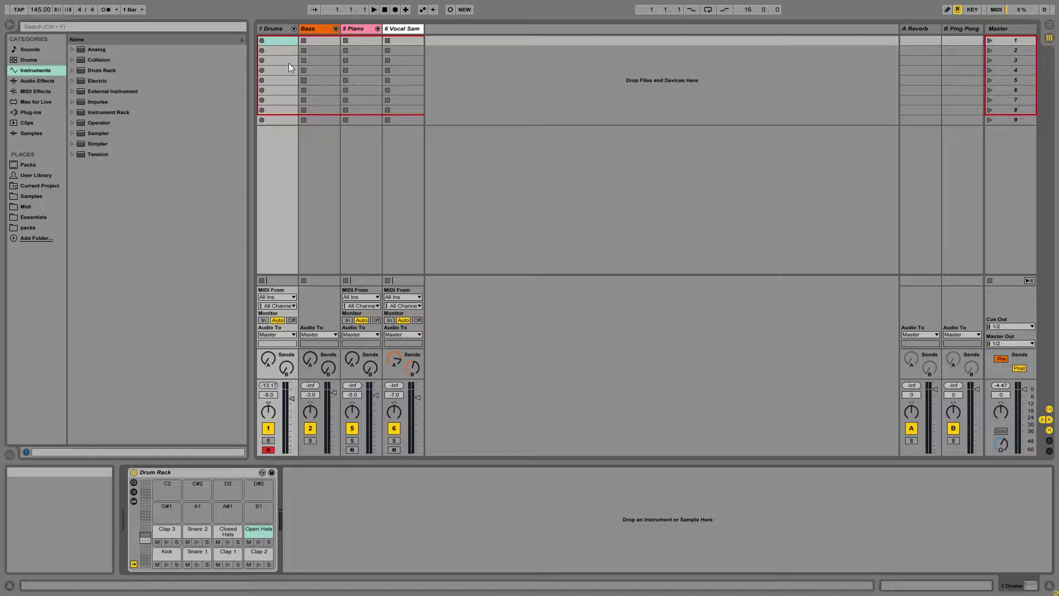
# Step: Unfold the Drums track's chains and examine the sampler and effect devices on each drum chain, from Kick through the hats
pyautogui.click(294, 28)
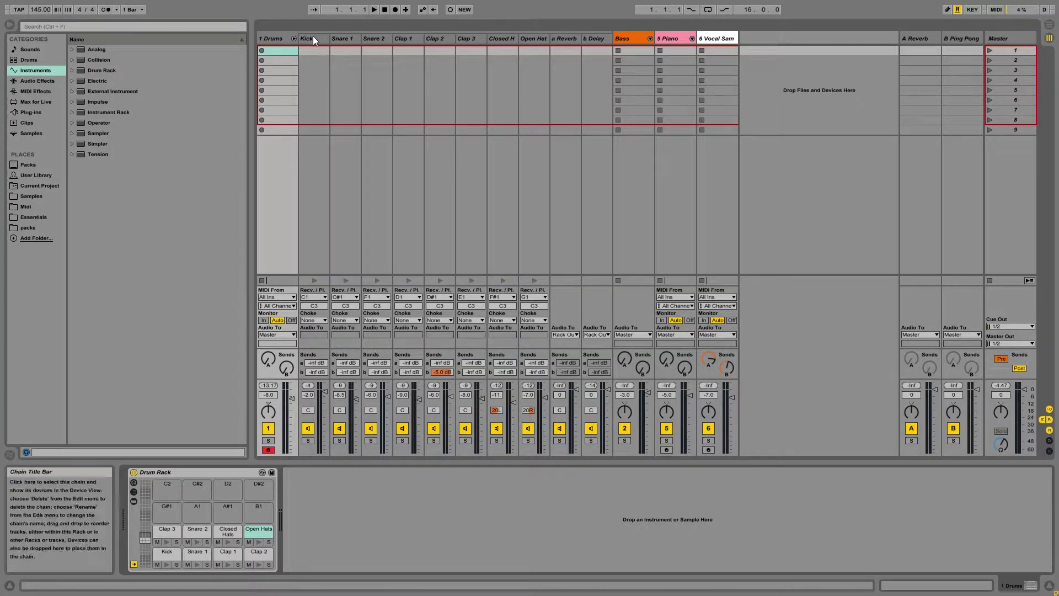
pyautogui.click(316, 36)
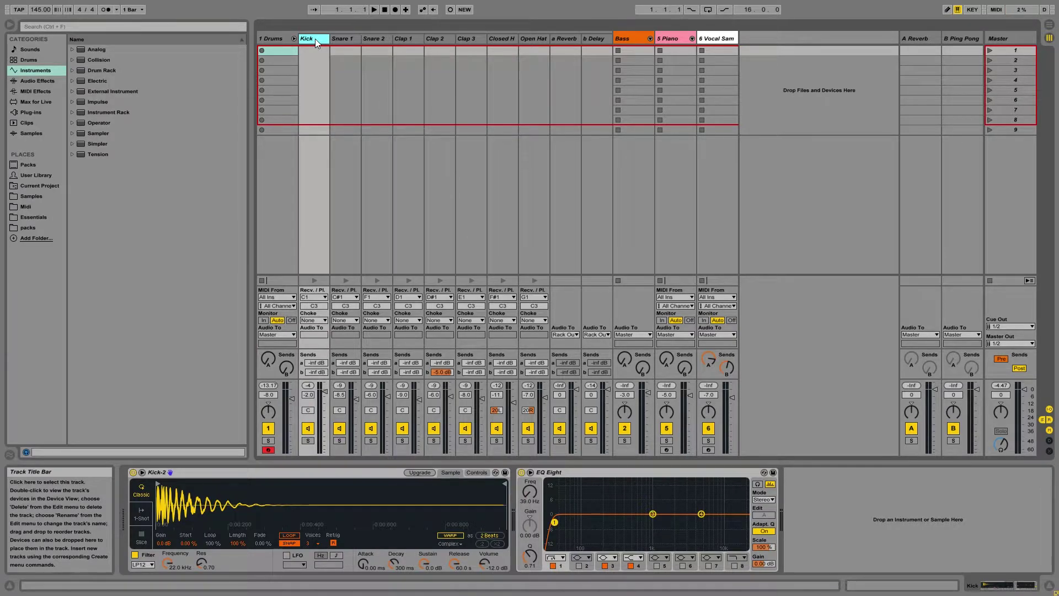
pyautogui.press('Right')
pyautogui.press('Right')
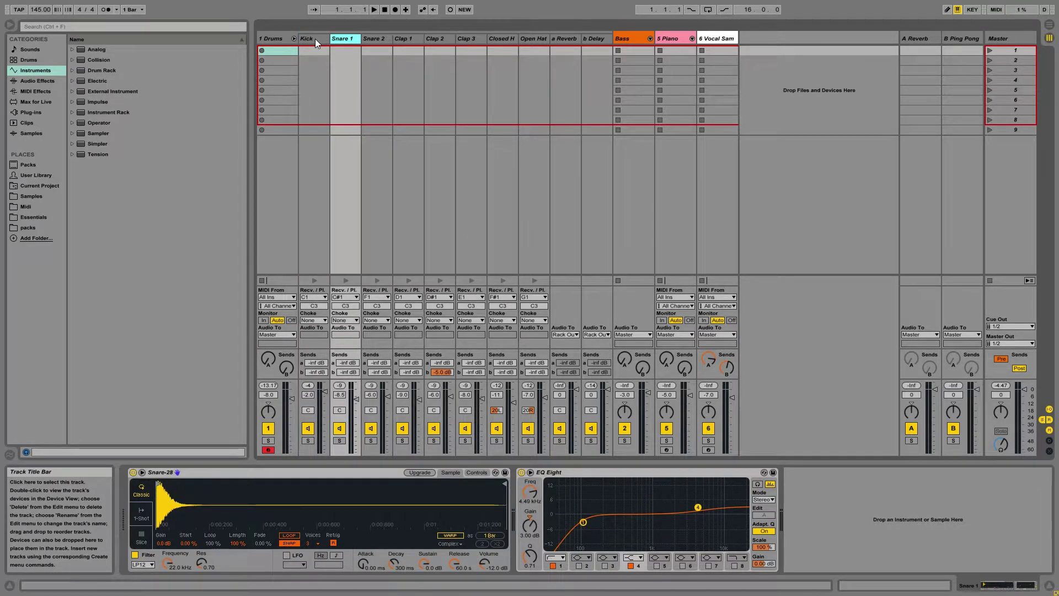
pyautogui.press('Right')
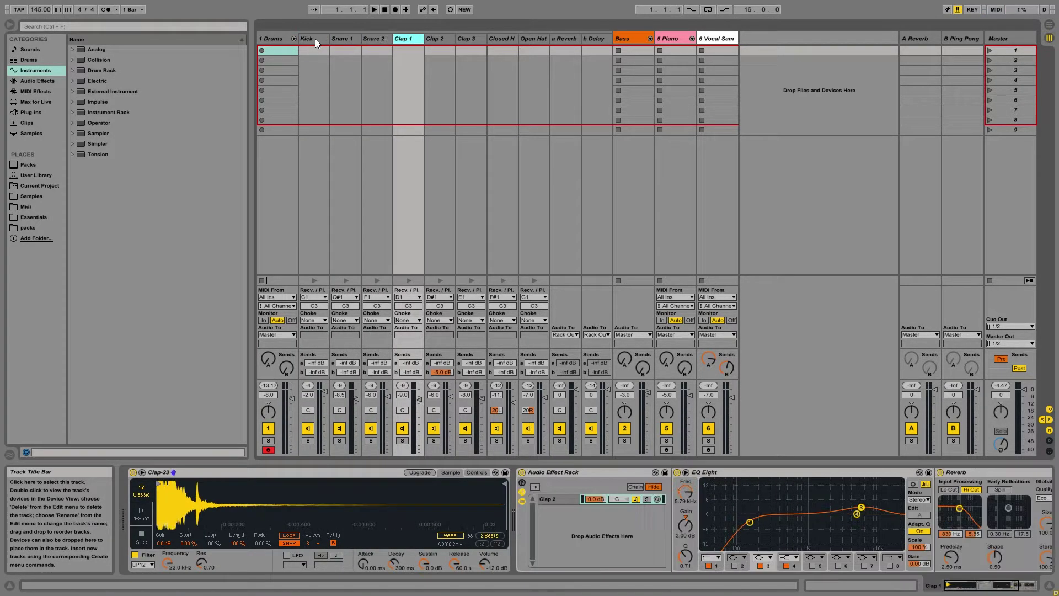
pyautogui.press('Right')
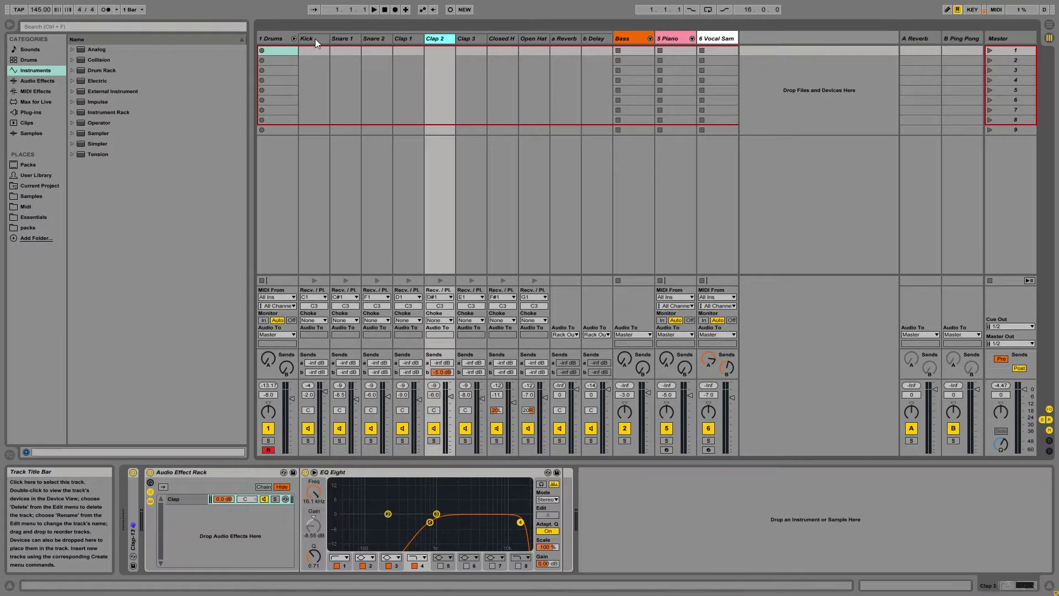
pyautogui.press('Right')
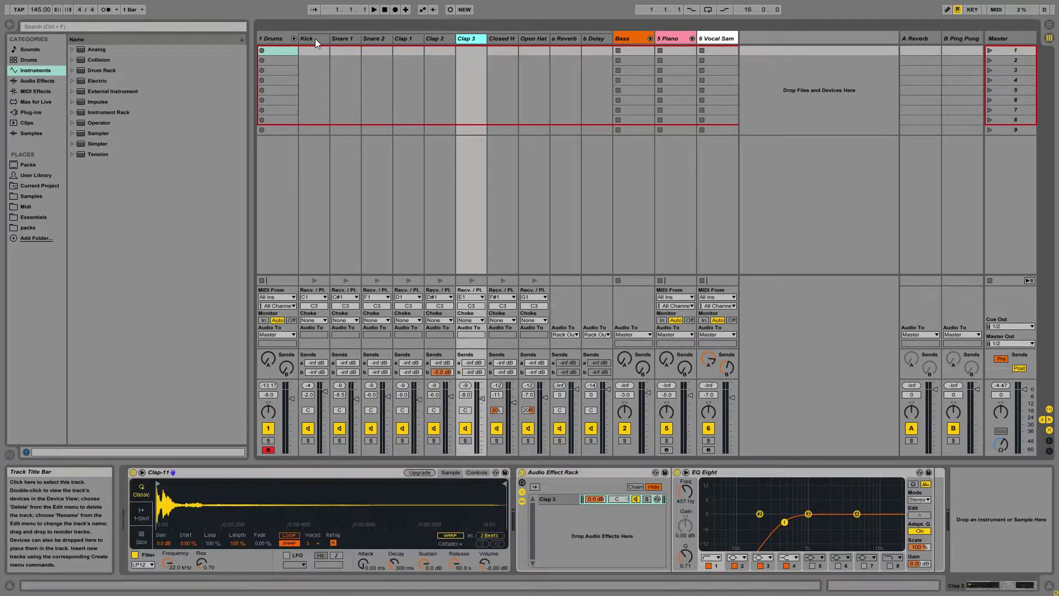
pyautogui.press('Right')
pyautogui.press('Right')
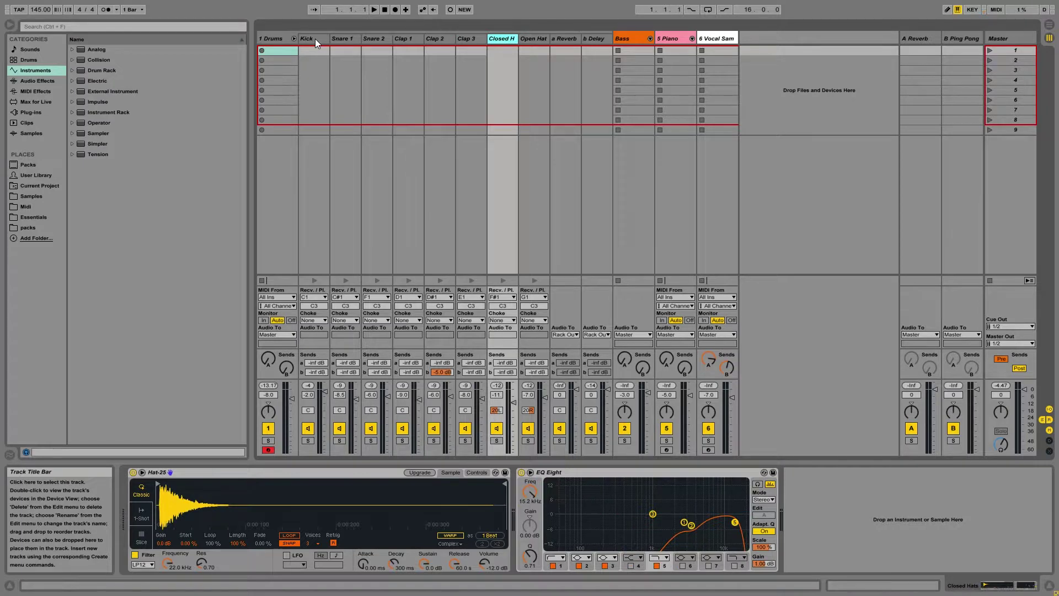
# Step: Review the effect devices on the drum rack's Reverb and Delay return chains
pyautogui.press('Right')
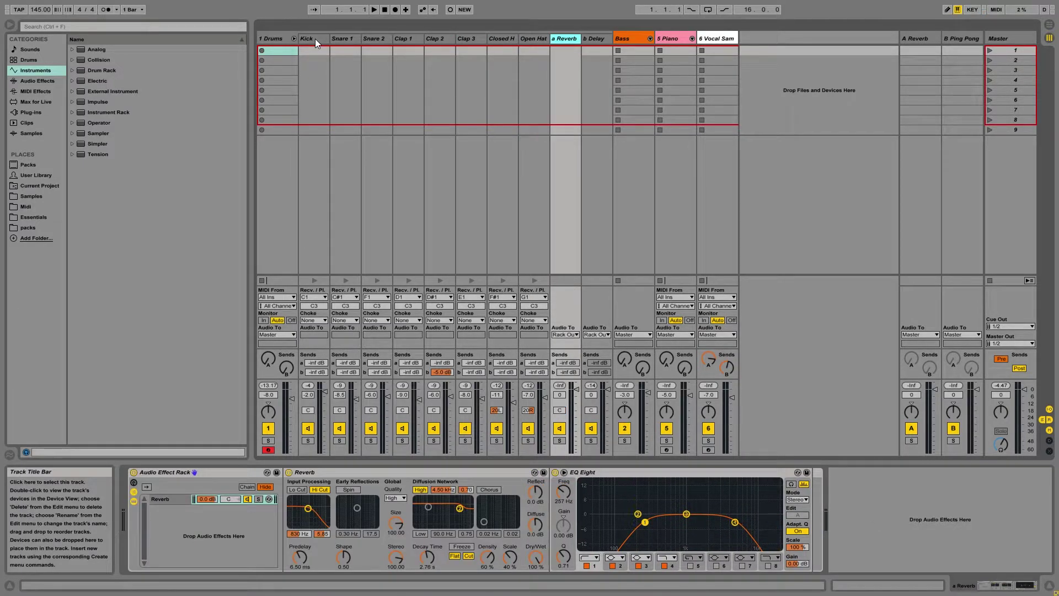
pyautogui.press('Right')
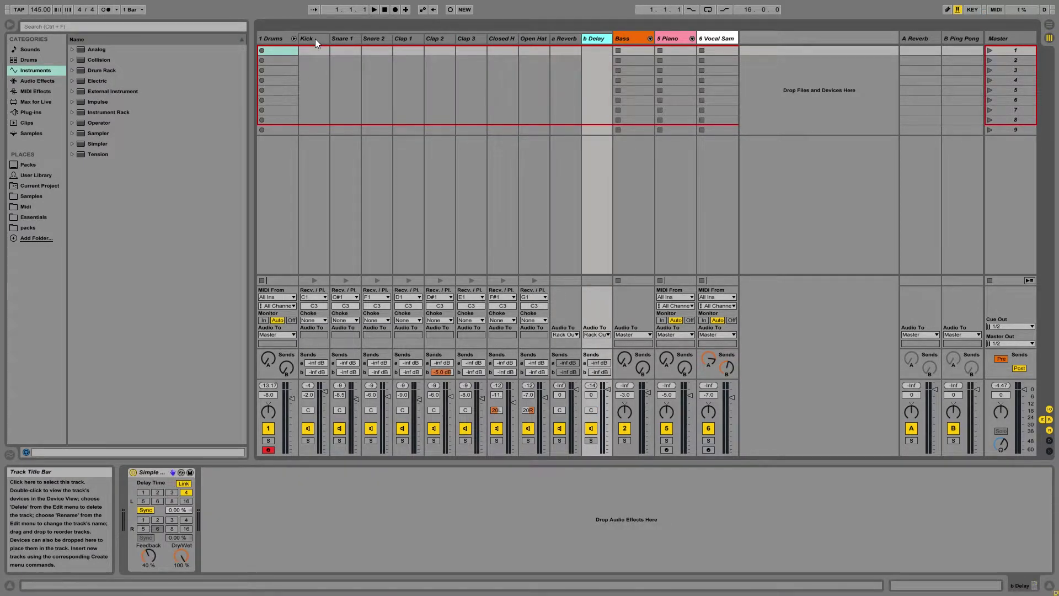
pyautogui.press('Left')
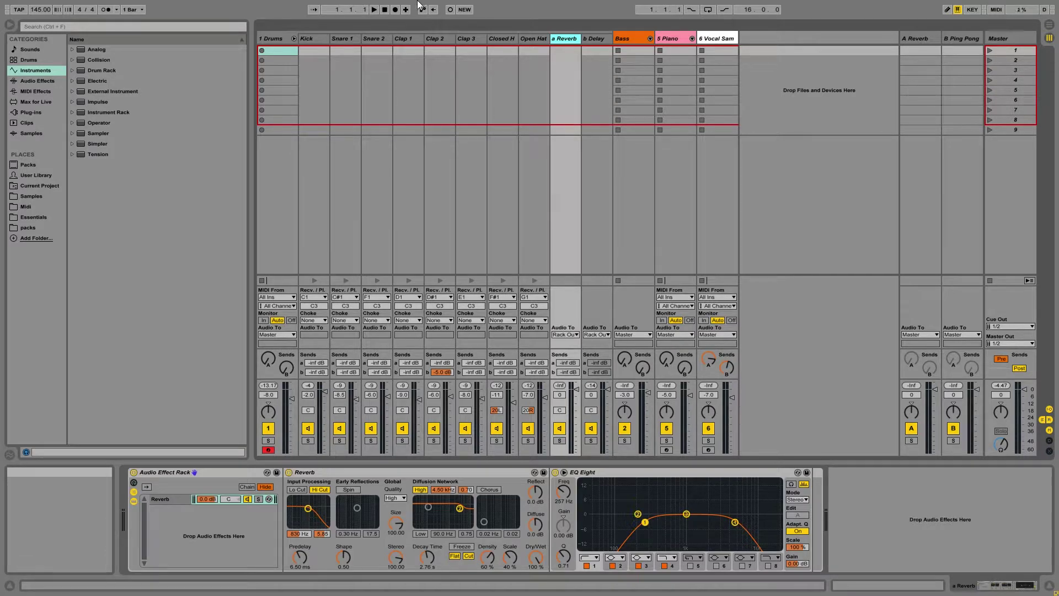
pyautogui.press('Right')
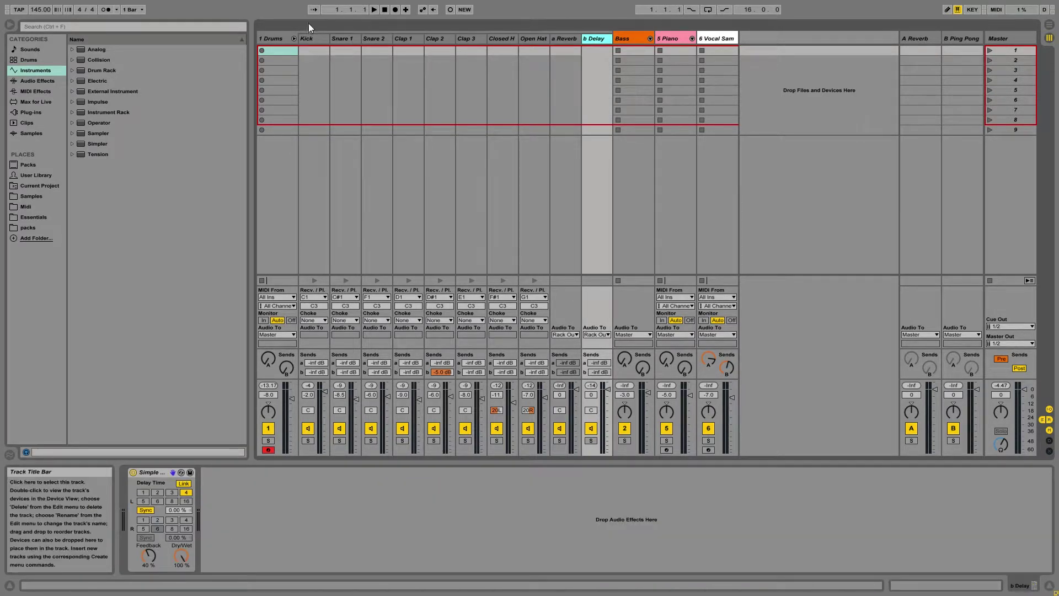
# Step: Show the Drums track's Drum Rack chain list and return chains for inspection, and hide both again
pyautogui.click(280, 39)
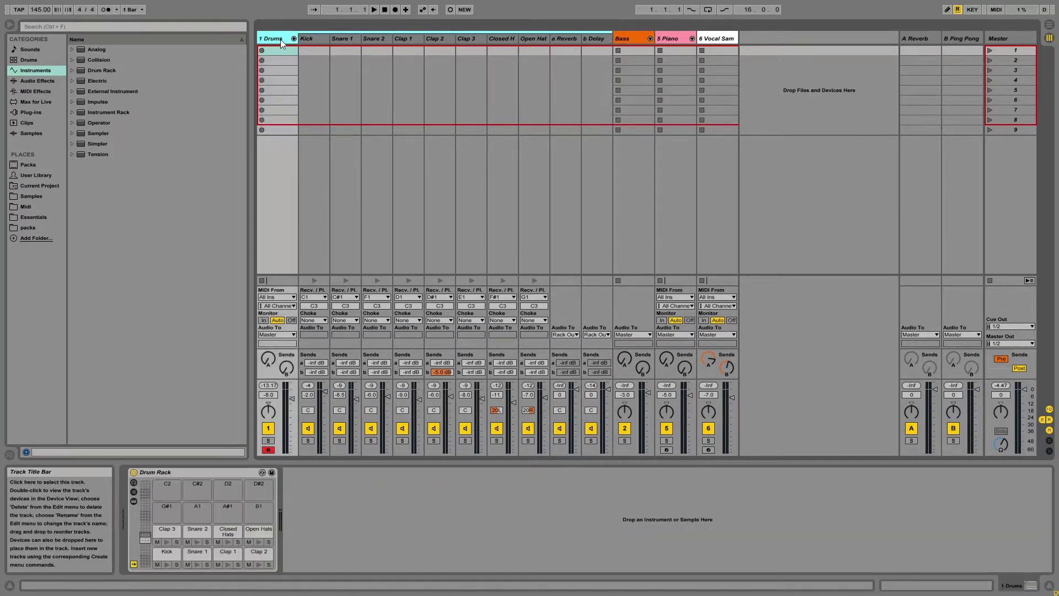
pyautogui.click(134, 492)
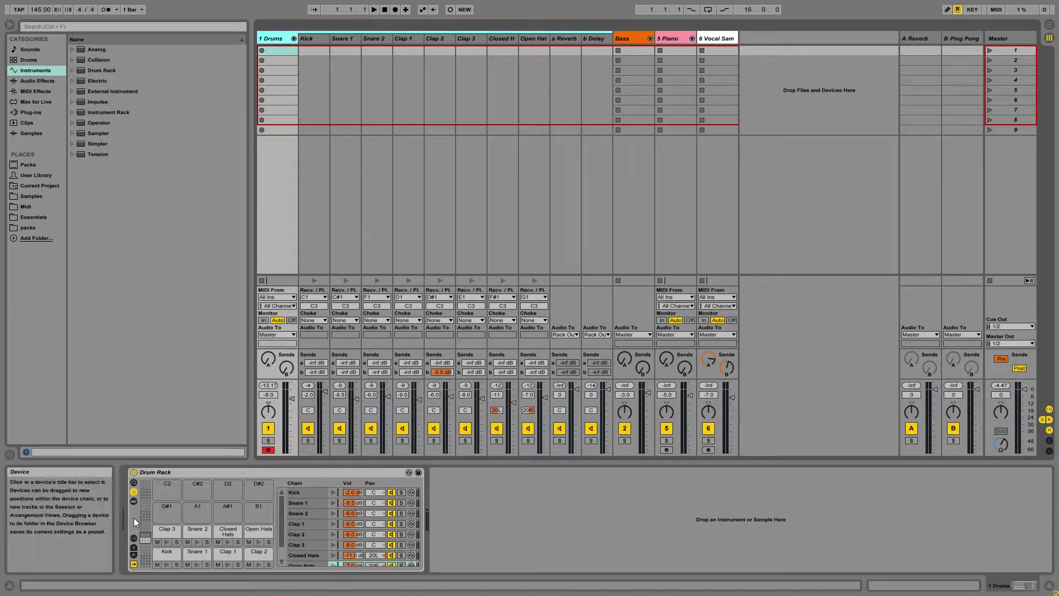
pyautogui.click(134, 555)
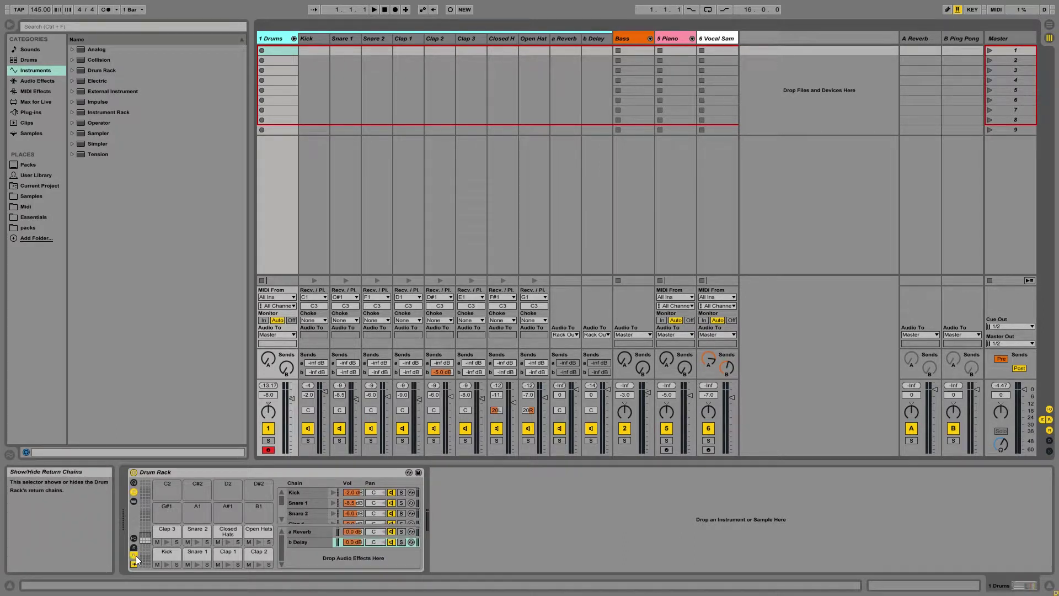
pyautogui.click(134, 555)
pyautogui.click(134, 492)
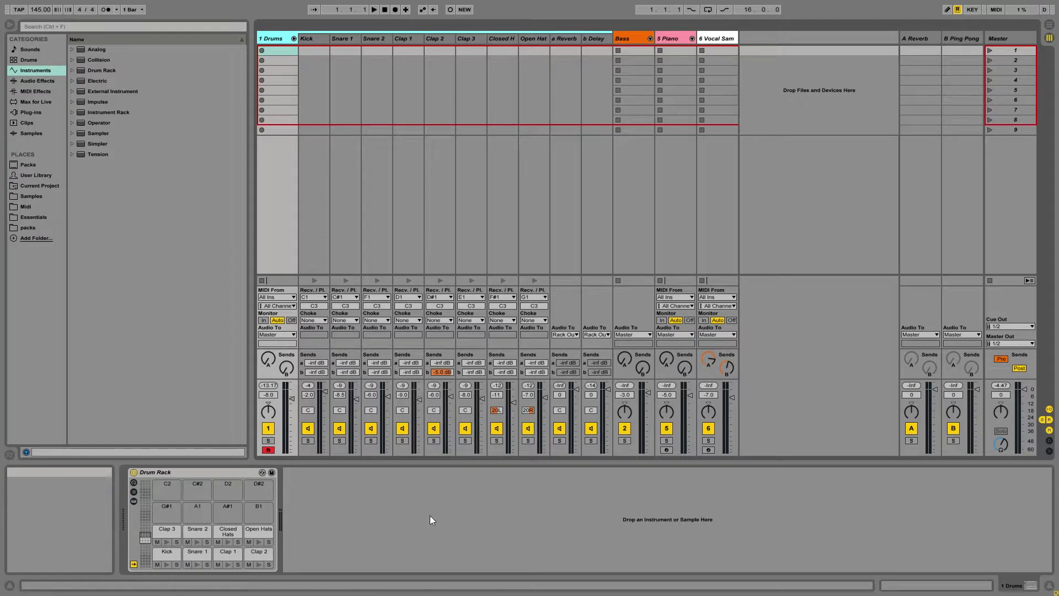
# Step: Unfold the Bass group and inspect the OneKnob Pumper plug-in on it, closing its window when done
pyautogui.click(640, 39)
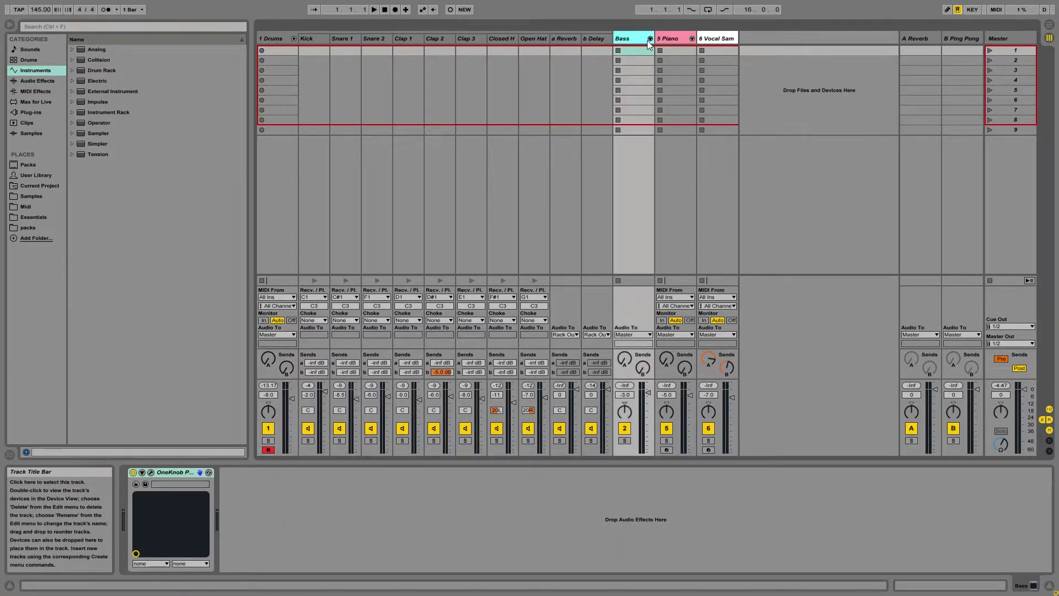
pyautogui.click(650, 39)
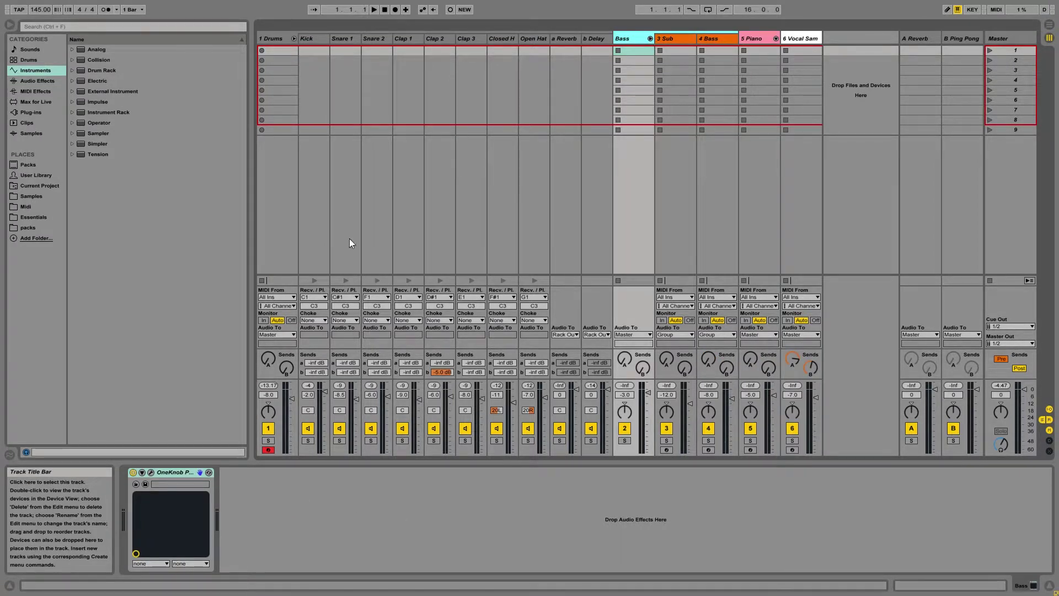
pyautogui.click(151, 472)
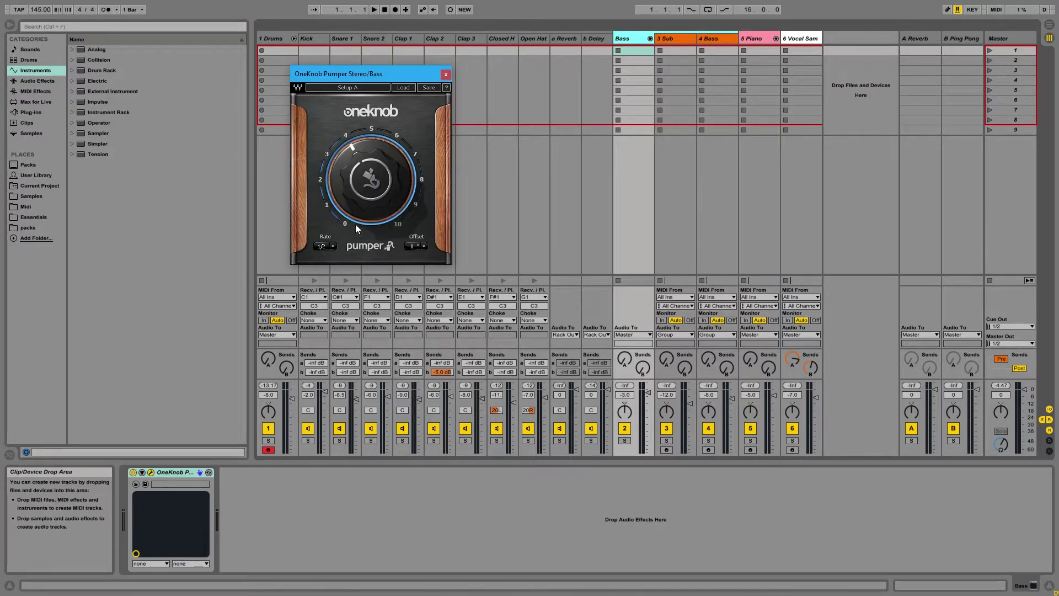
pyautogui.click(447, 75)
# Step: Arm the Sub track to audition it, and inspect the oscillator settings in its Massive synth window
pyautogui.click(670, 37)
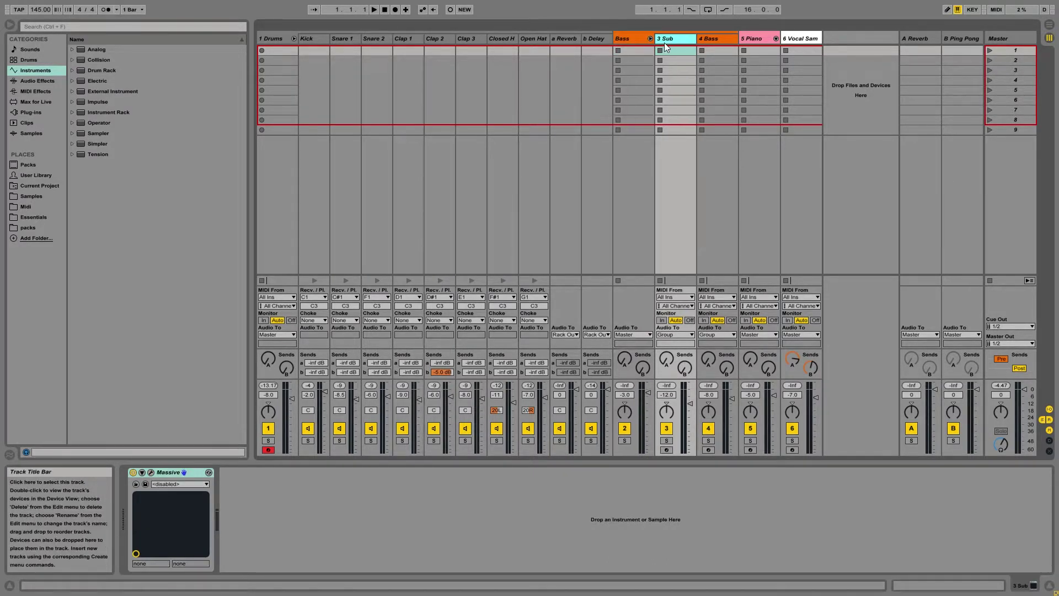
pyautogui.click(666, 450)
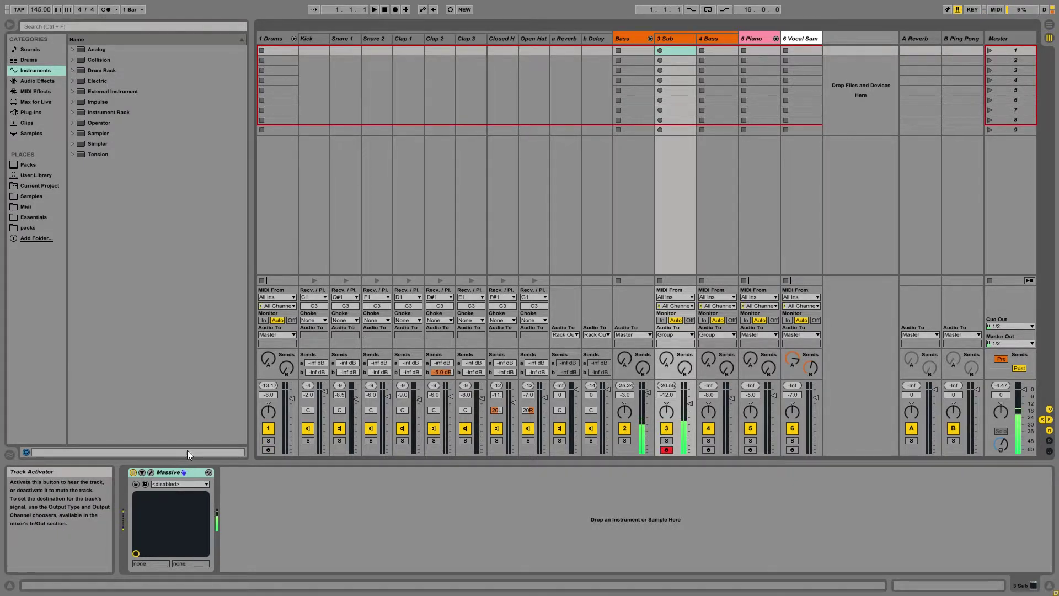
pyautogui.click(151, 472)
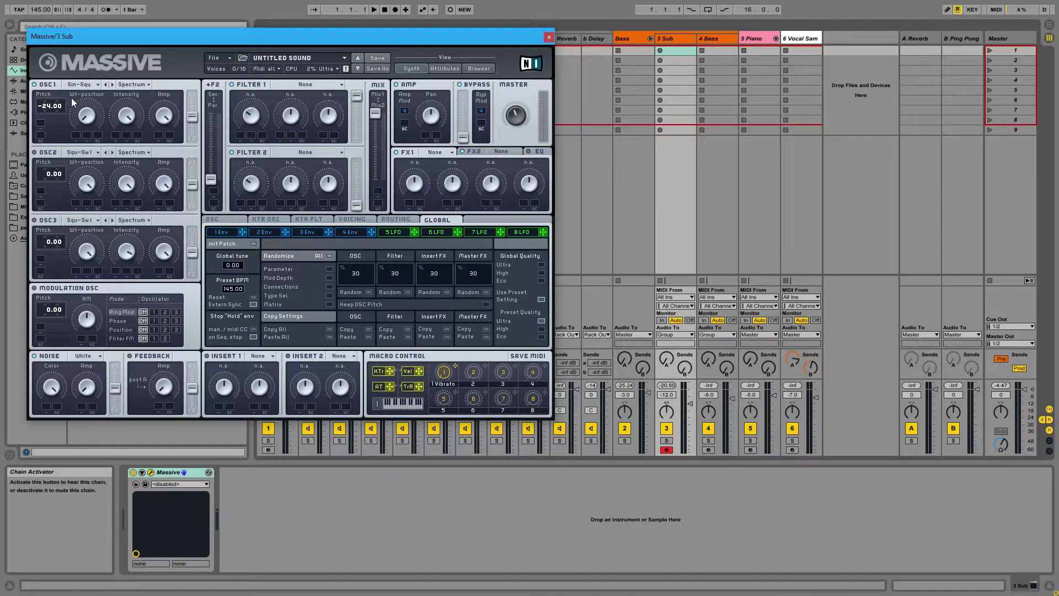
pyautogui.click(549, 36)
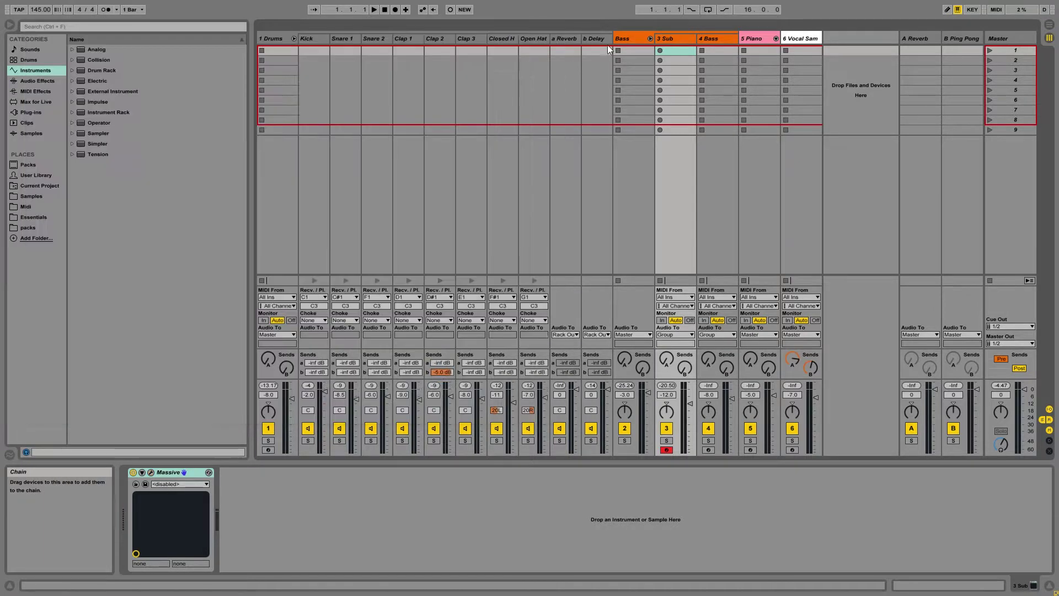
# Step: Arm the 4 Bass track to audition it, and check which preset its AAS Player uses
pyautogui.click(717, 38)
pyautogui.click(708, 450)
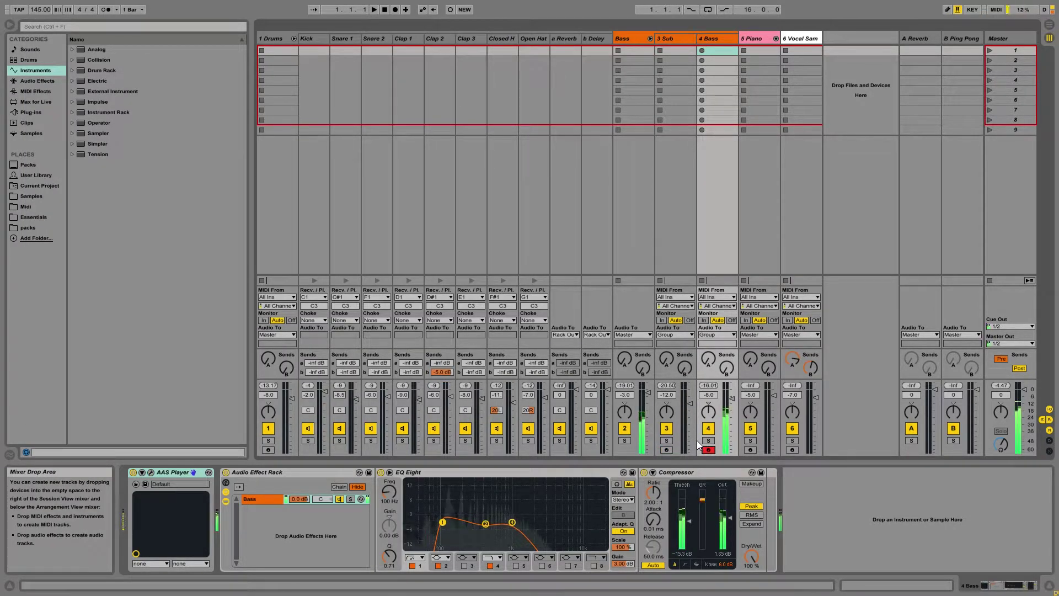
pyautogui.click(151, 472)
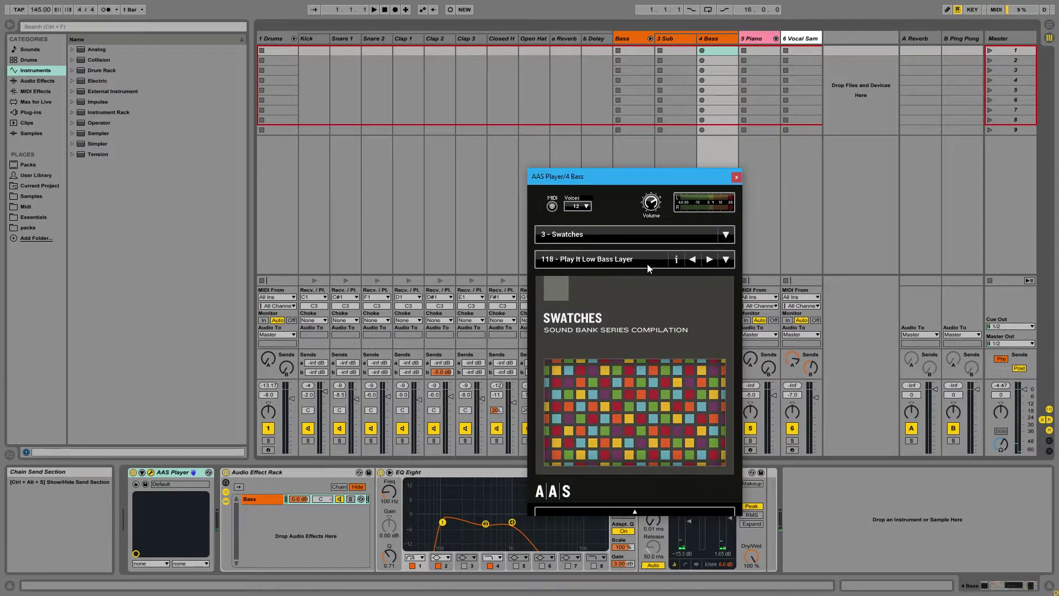
pyautogui.moveTo(642, 261)
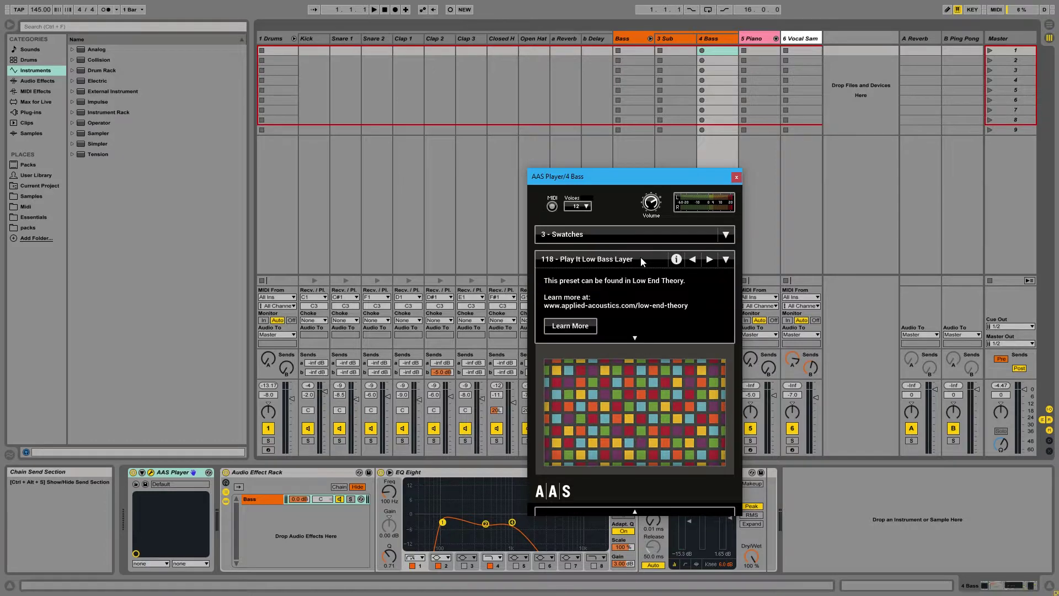
pyautogui.click(737, 177)
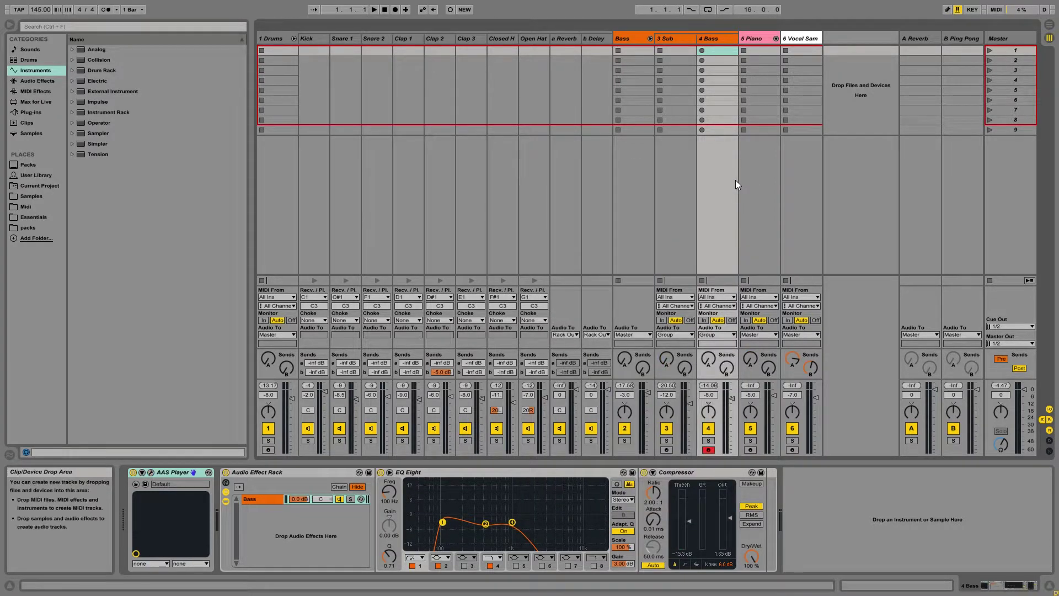
# Step: Arm the Piano track and step through its Drum Rack pads Piano 1 to Piano 5 to examine each sample slice
pyautogui.click(760, 37)
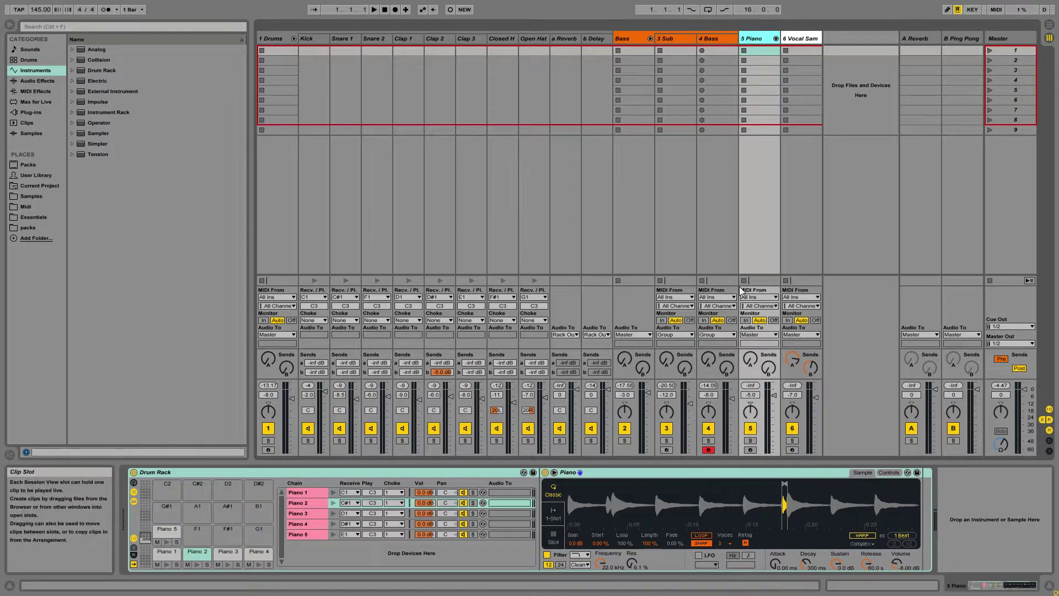
pyautogui.click(750, 450)
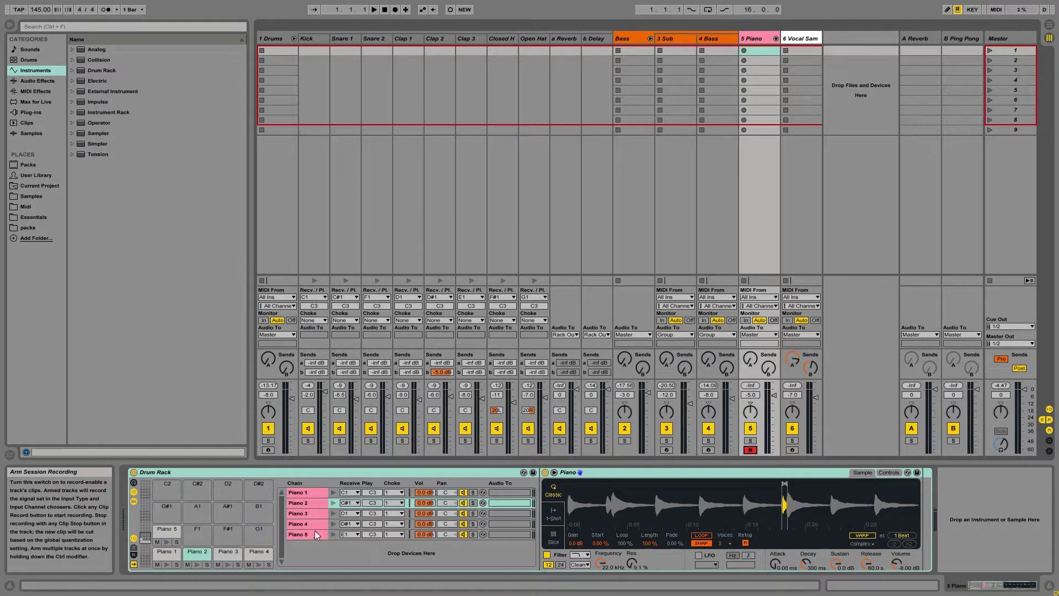
pyautogui.click(164, 557)
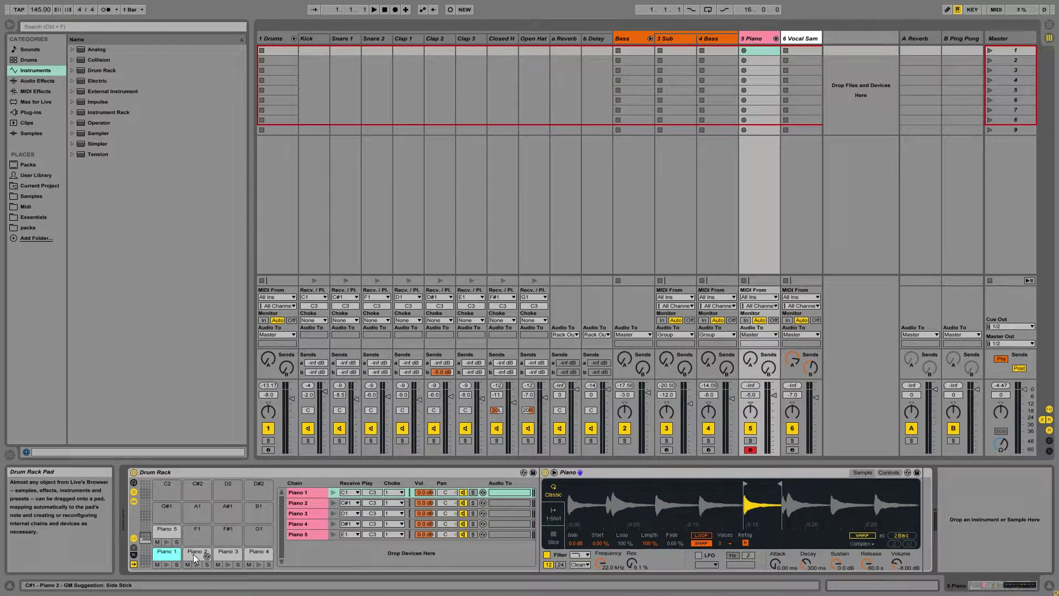
pyautogui.click(197, 554)
pyautogui.click(226, 554)
pyautogui.click(259, 554)
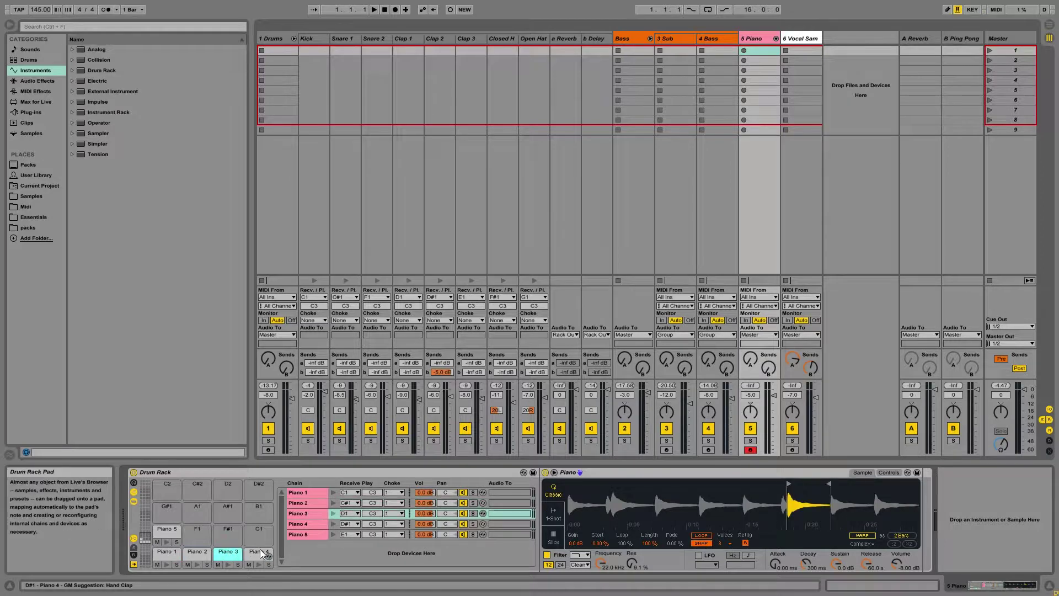
pyautogui.click(167, 530)
pyautogui.click(169, 555)
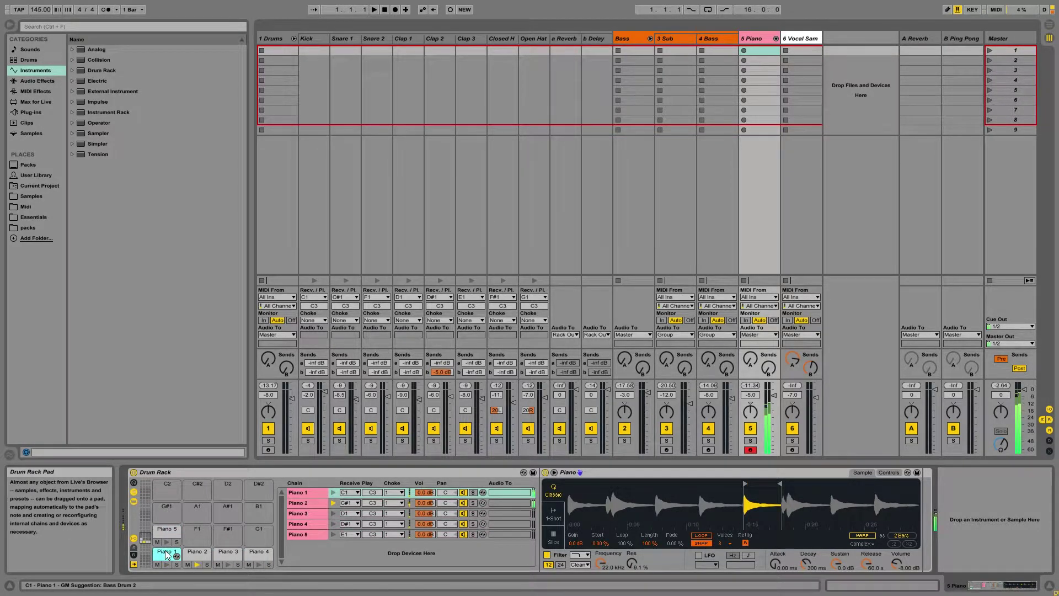
# Step: Audition the piano slices by playing Piano 2 to Piano 5 up and down in sequence several times
pyautogui.press('w')
pyautogui.press('s')
pyautogui.press('e')
pyautogui.press('d')
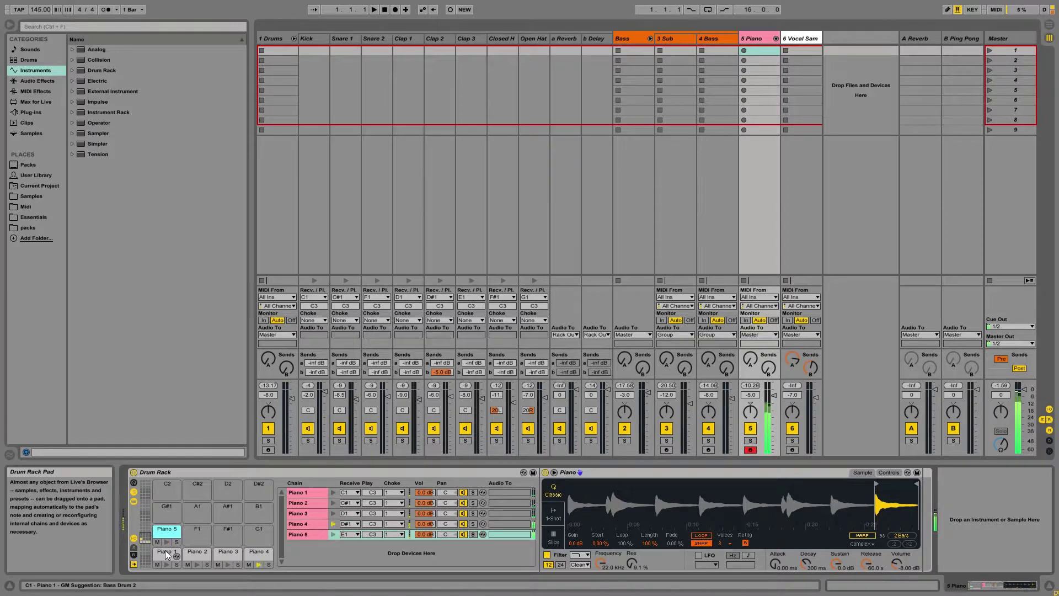
pyautogui.press('e')
pyautogui.press('s')
pyautogui.press('w')
pyautogui.press('s')
pyautogui.press('e')
pyautogui.press('d')
pyautogui.press('e')
pyautogui.press('s')
pyautogui.press('w')
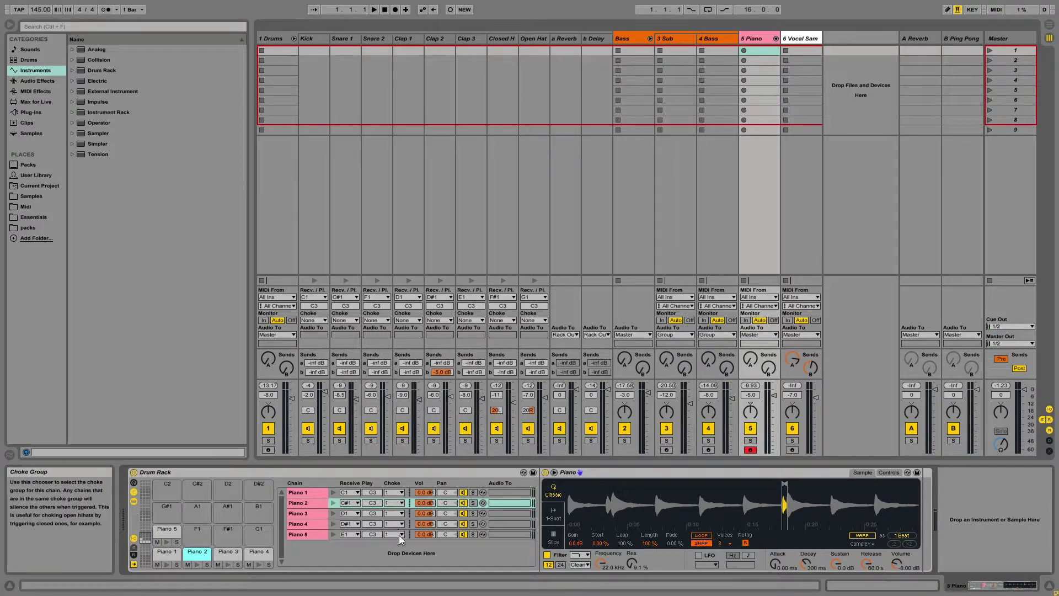
# Step: Set the choke group of all five piano chains to None and audition the slices without choking
pyautogui.click(310, 494)
pyautogui.hotkey('ctrl', 'a')
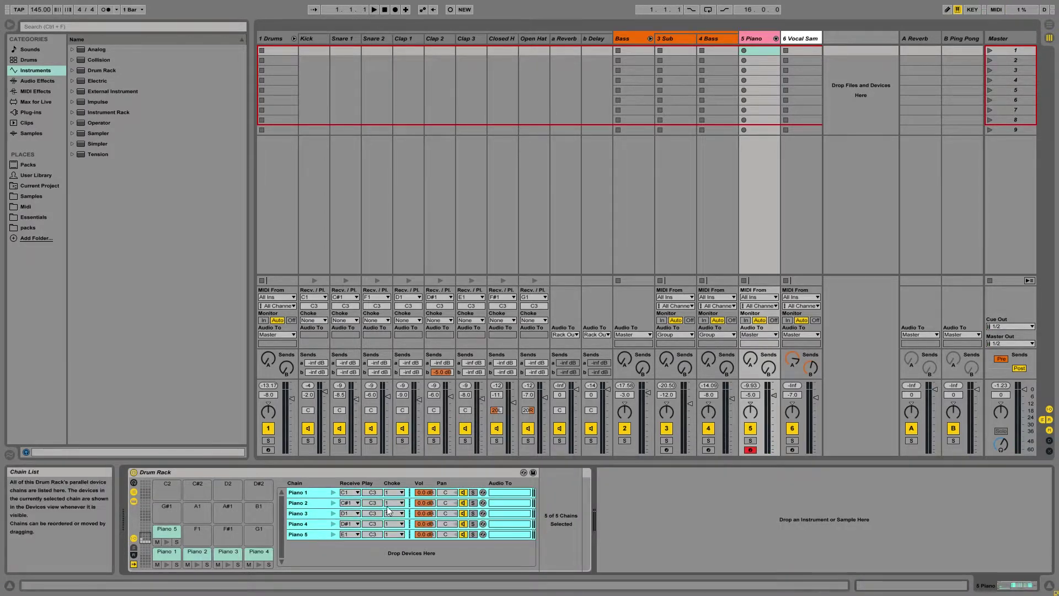
pyautogui.click(401, 492)
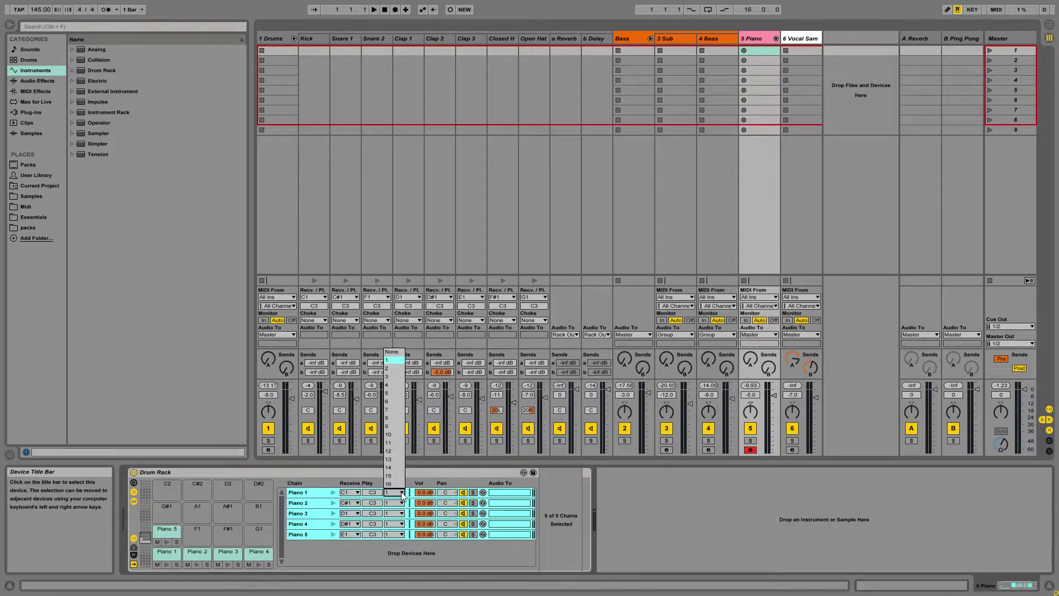
pyautogui.click(400, 358)
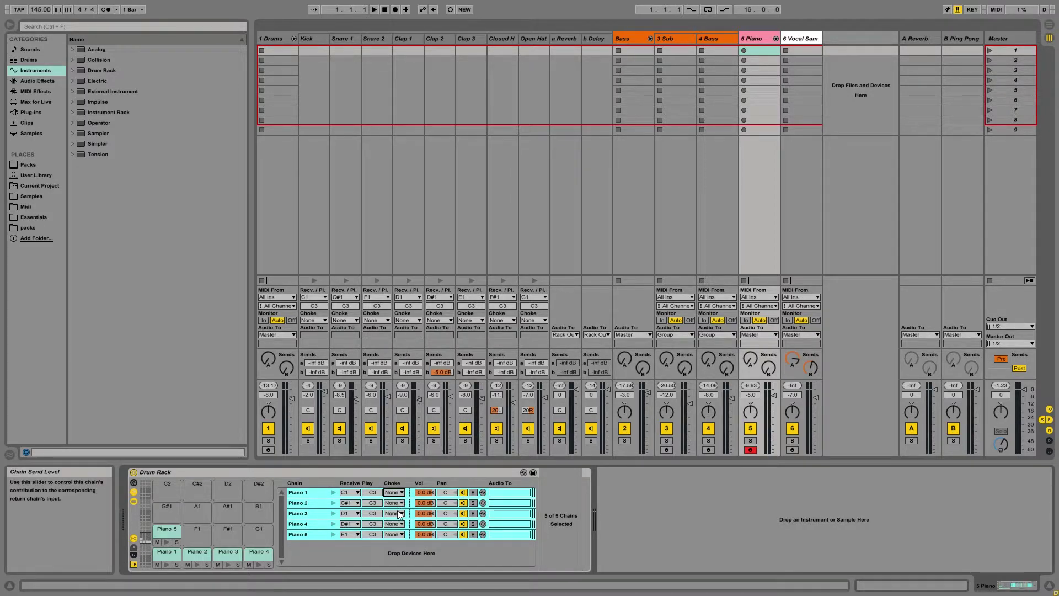
pyautogui.click(382, 550)
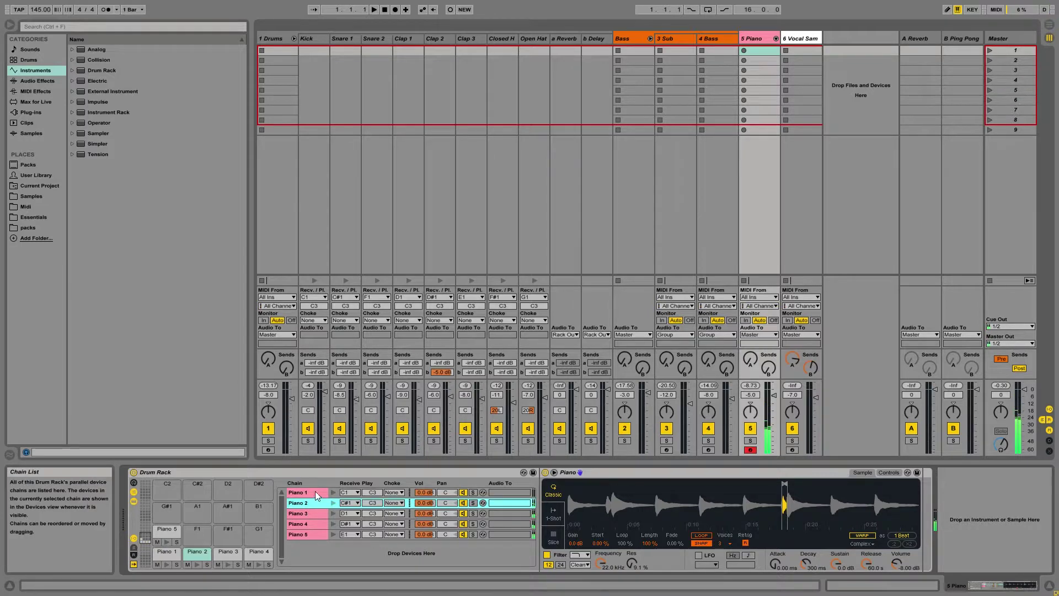
# Step: Assign all five piano chains in the Drum Rack to choke group 1
pyautogui.hotkey('ctrl', 'a')
pyautogui.click(401, 503)
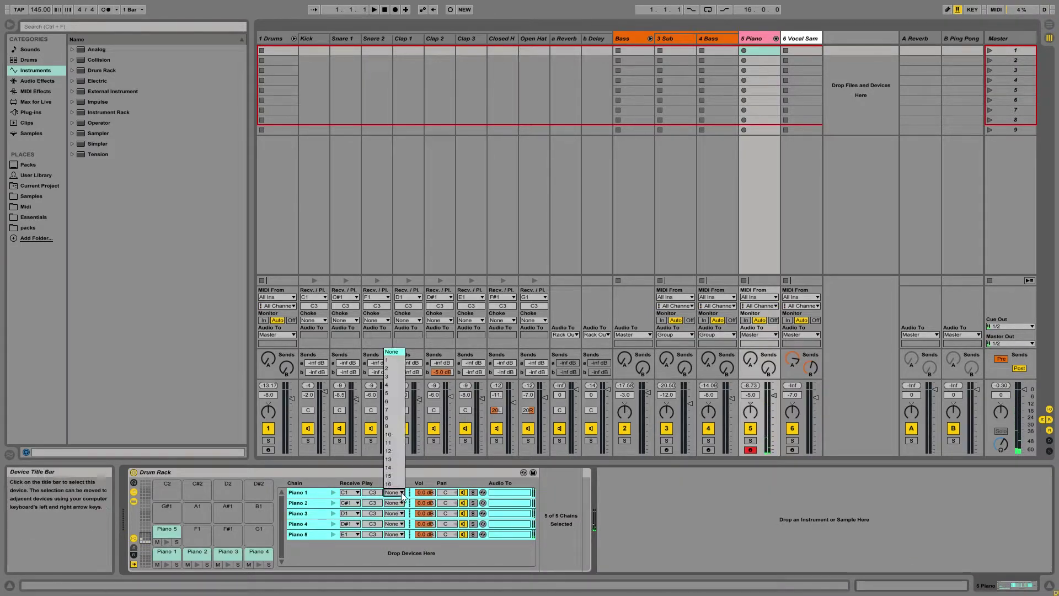
pyautogui.click(396, 359)
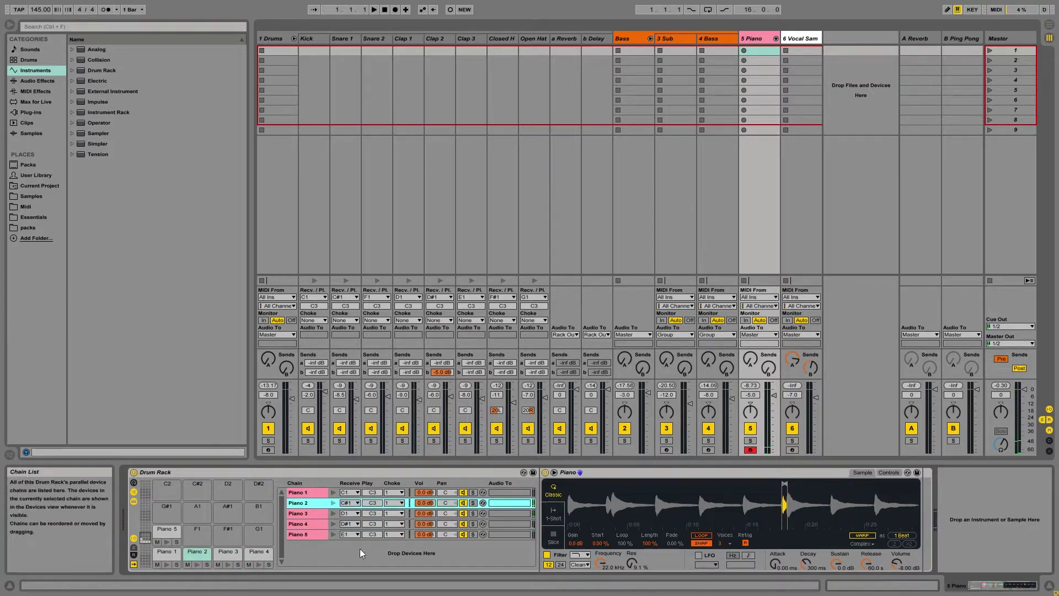
pyautogui.click(966, 498)
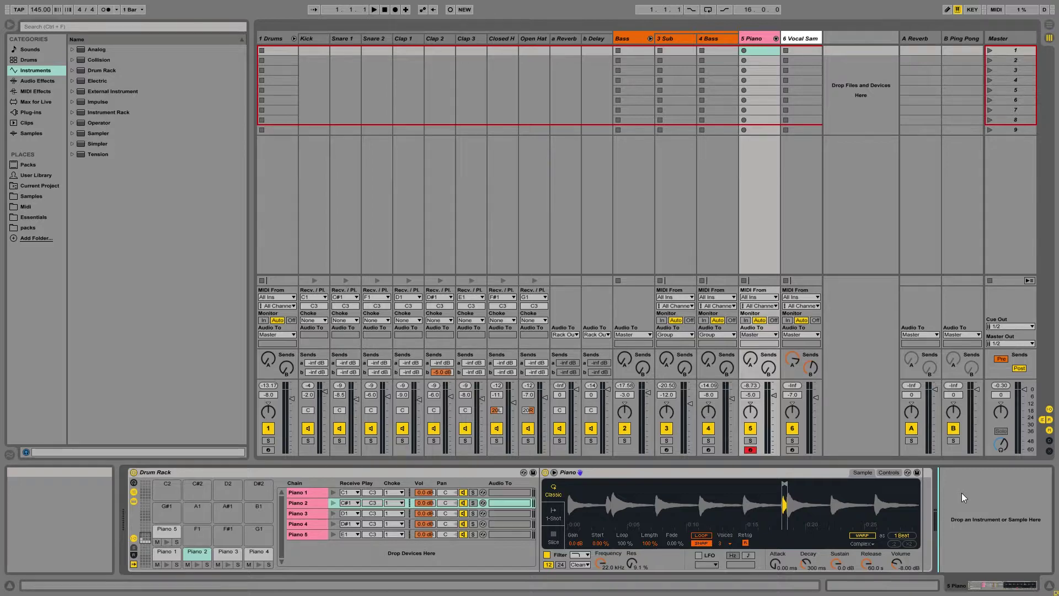
# Step: Examine the Simpler on the Vocal Sample track, locate Simpler among the instruments, and arm the track to audition the sample
pyautogui.click(812, 39)
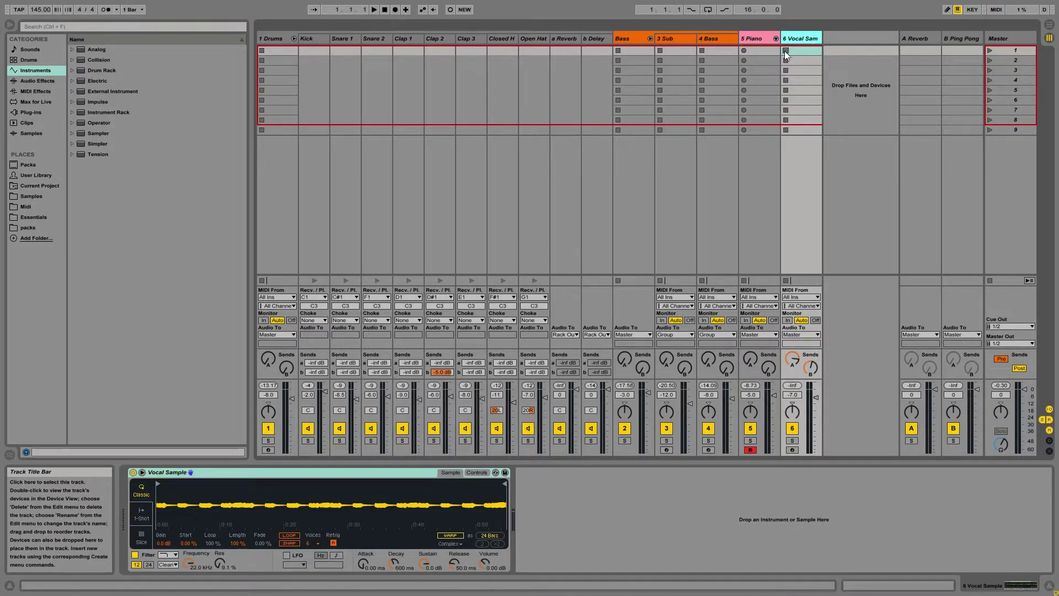
pyautogui.click(604, 504)
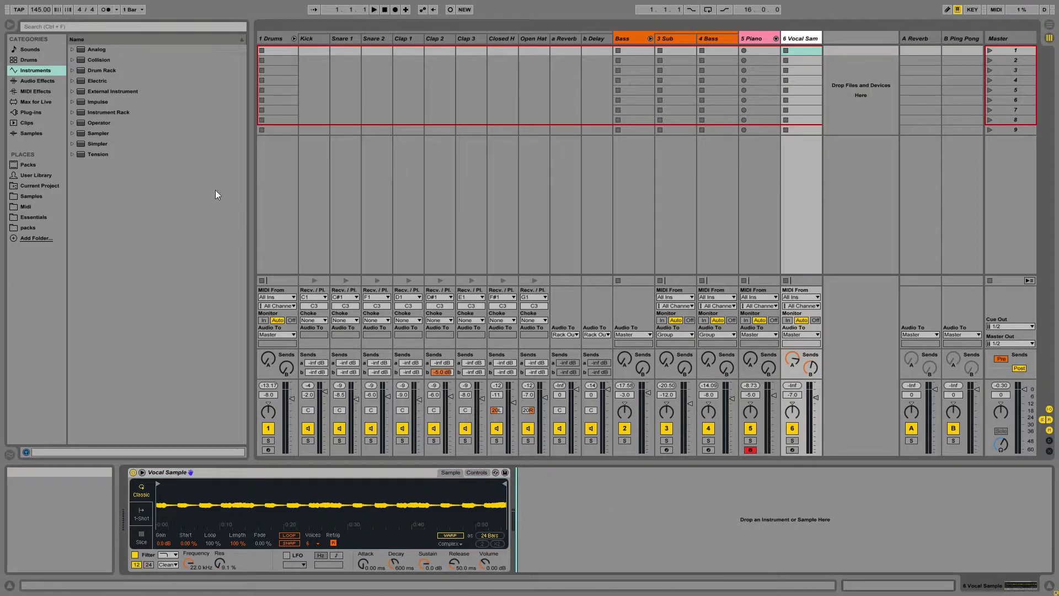
pyautogui.click(103, 143)
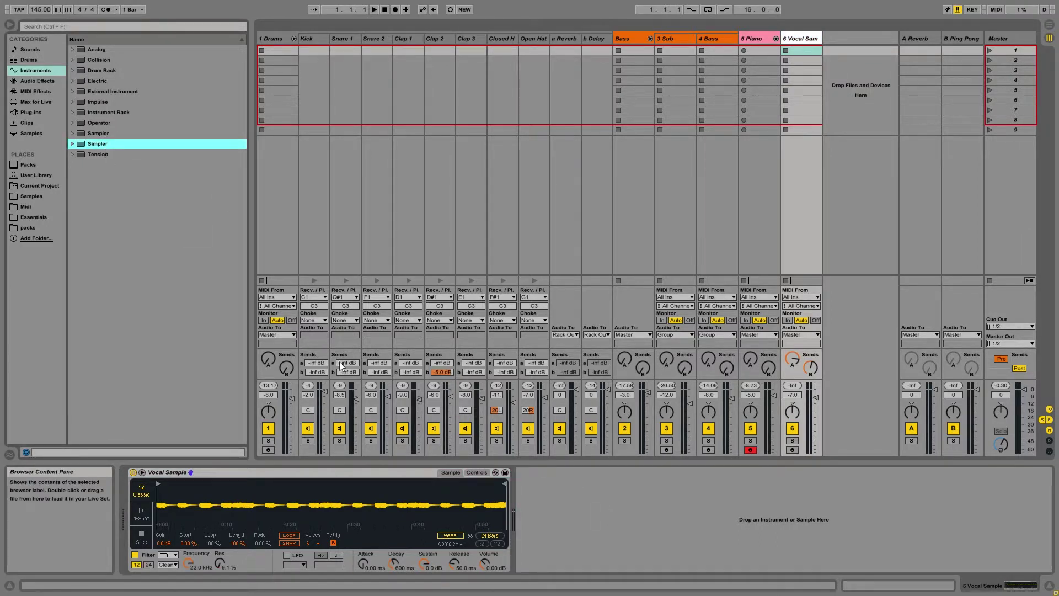
pyautogui.click(566, 500)
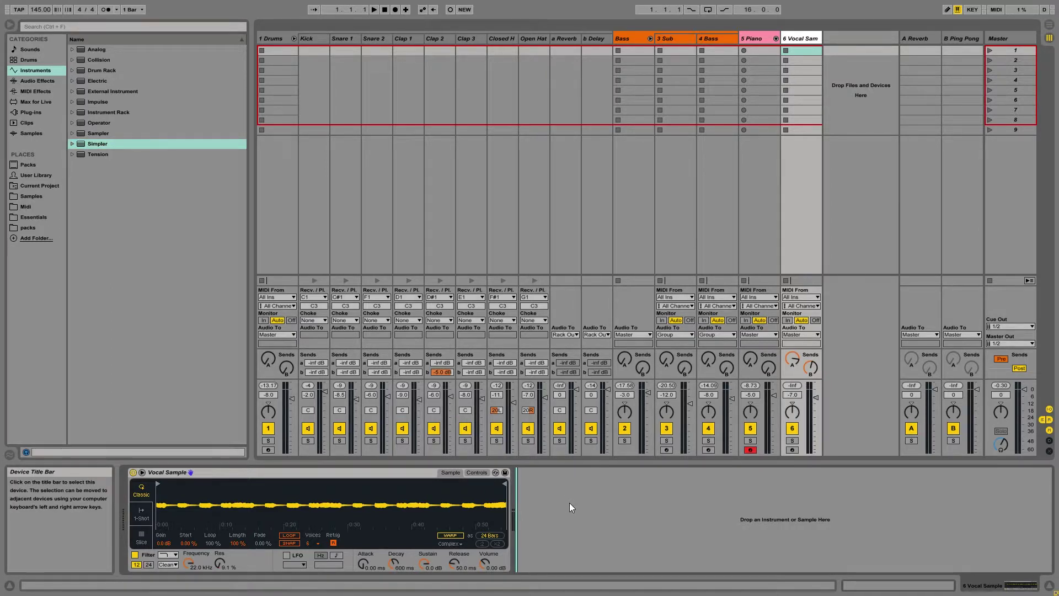
pyautogui.click(792, 449)
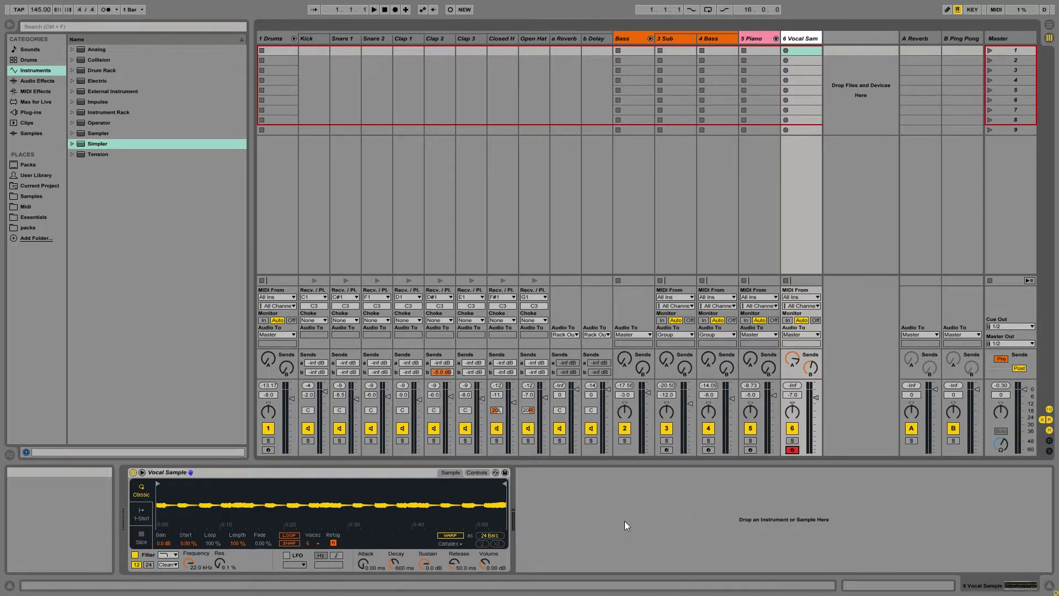
pyautogui.press('a')
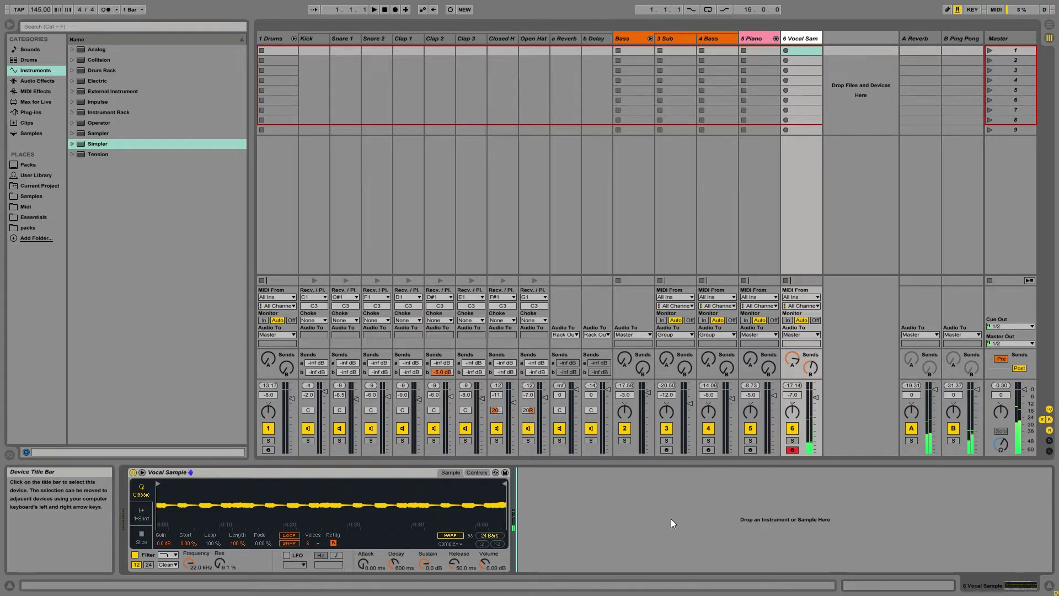
# Step: Inspect the effects on the A Reverb and B Ping Pong return tracks and the Ozone 5 maximizer on the Master
pyautogui.click(927, 37)
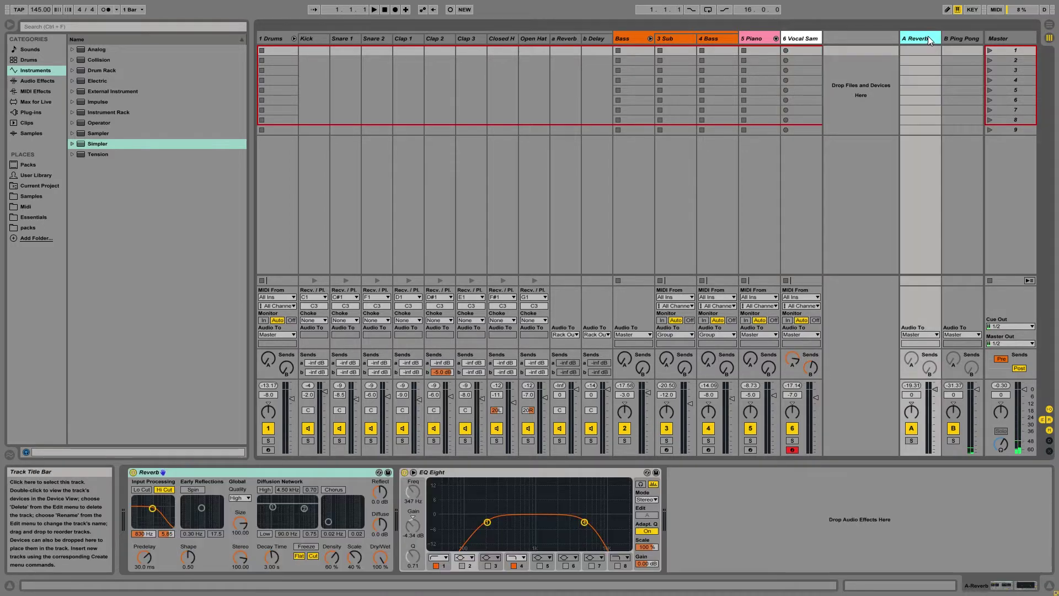
pyautogui.click(964, 35)
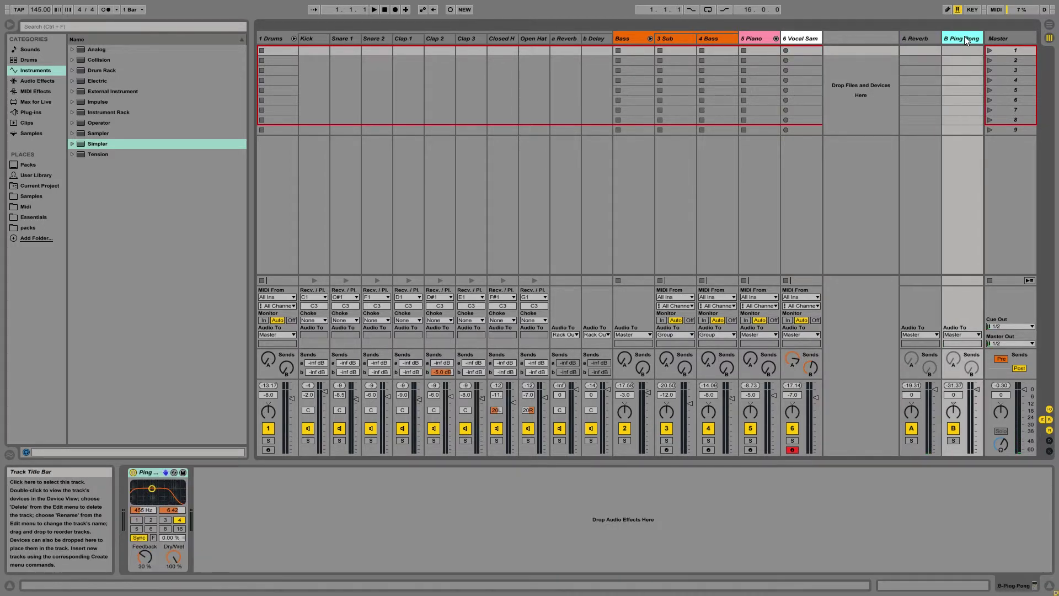
pyautogui.click(1008, 35)
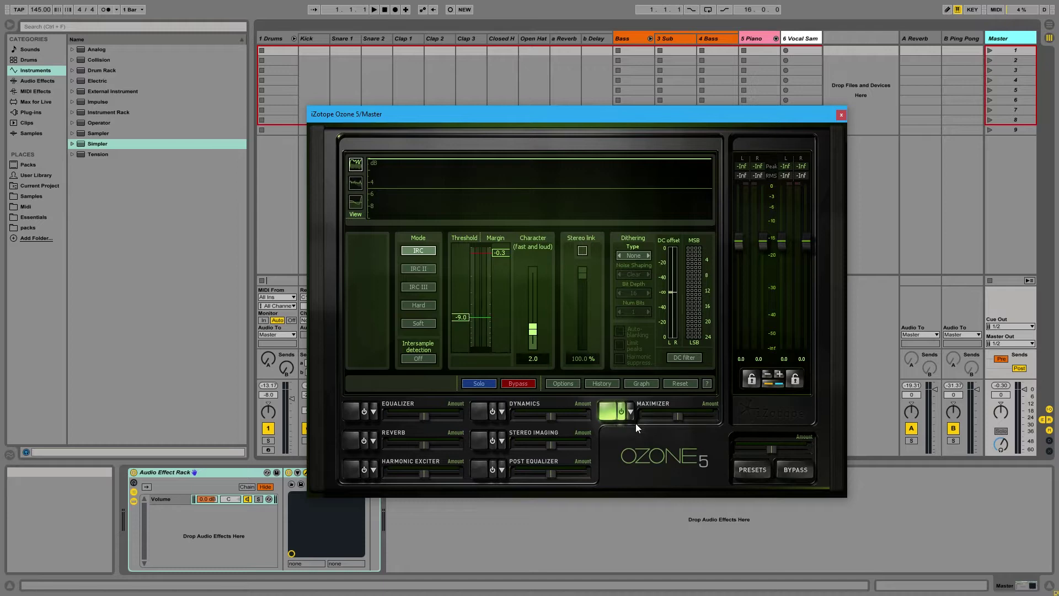
pyautogui.click(842, 115)
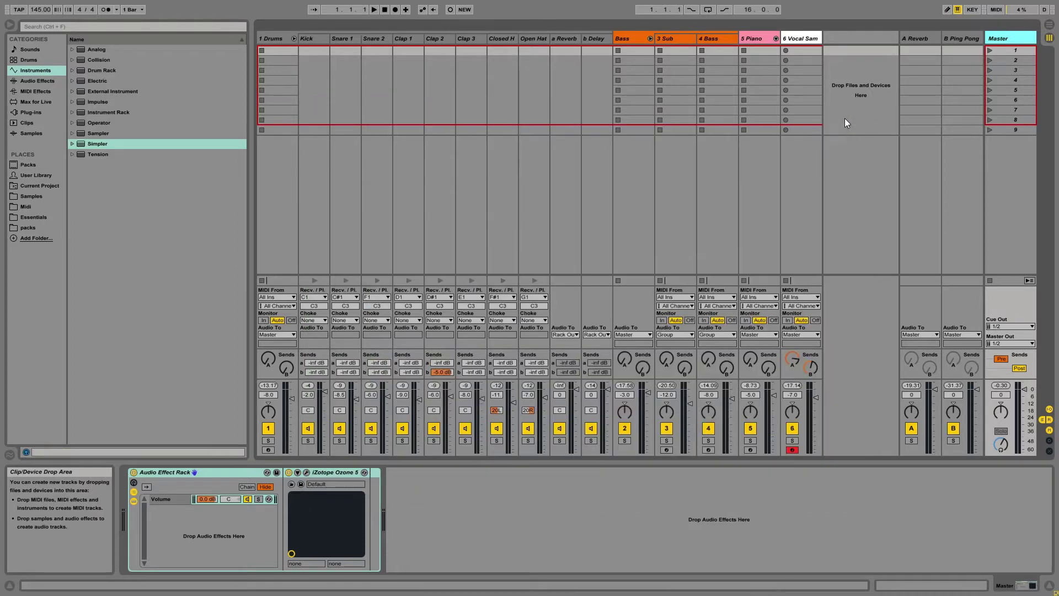